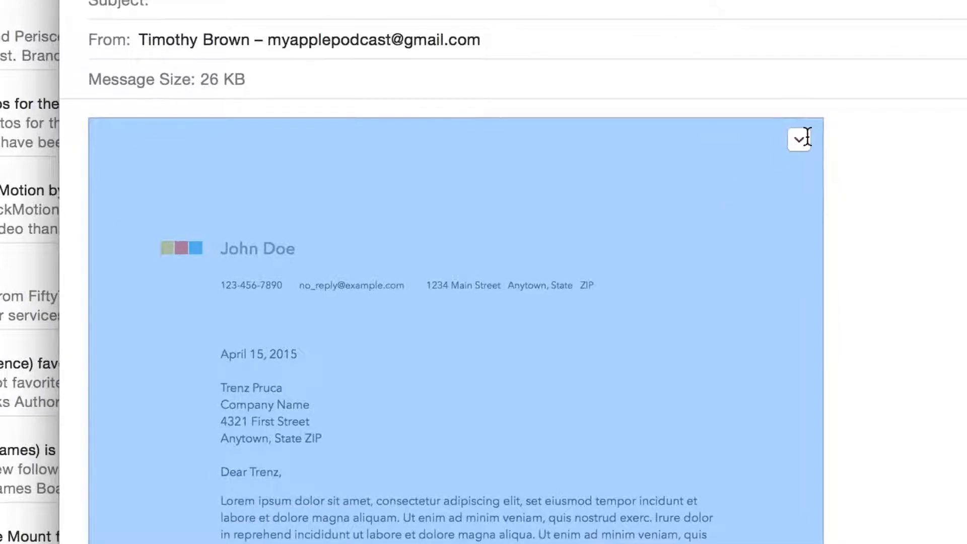
pyautogui.click(802, 137)
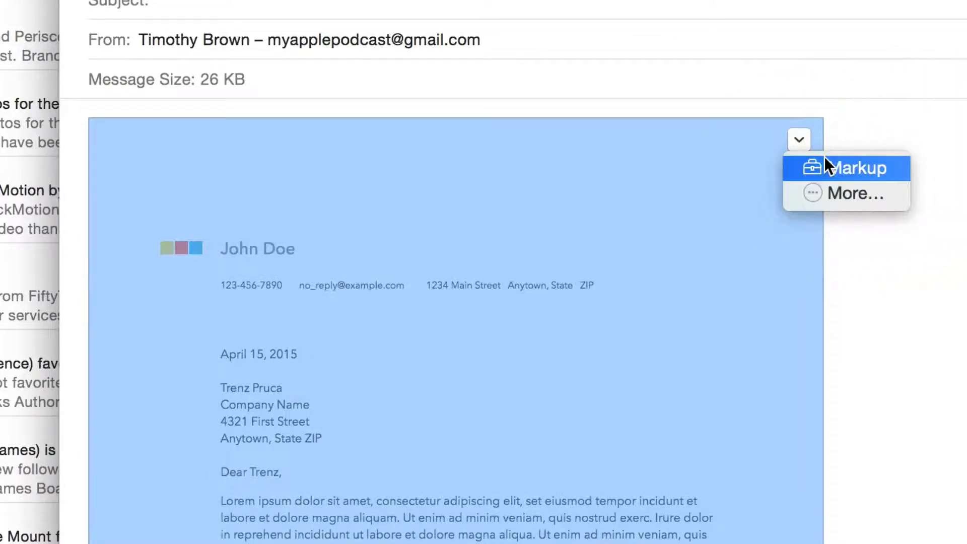
pyautogui.press('Escape')
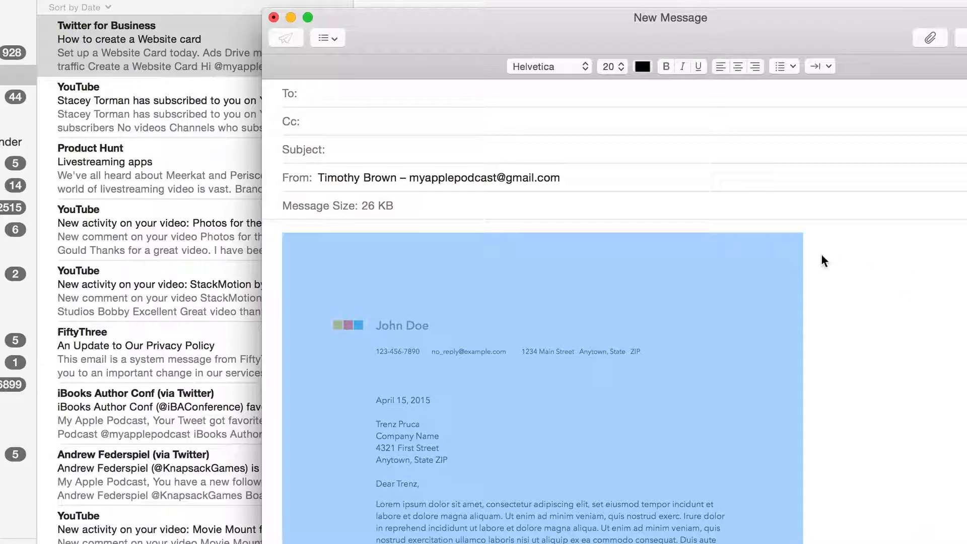
pyautogui.click(869, 263)
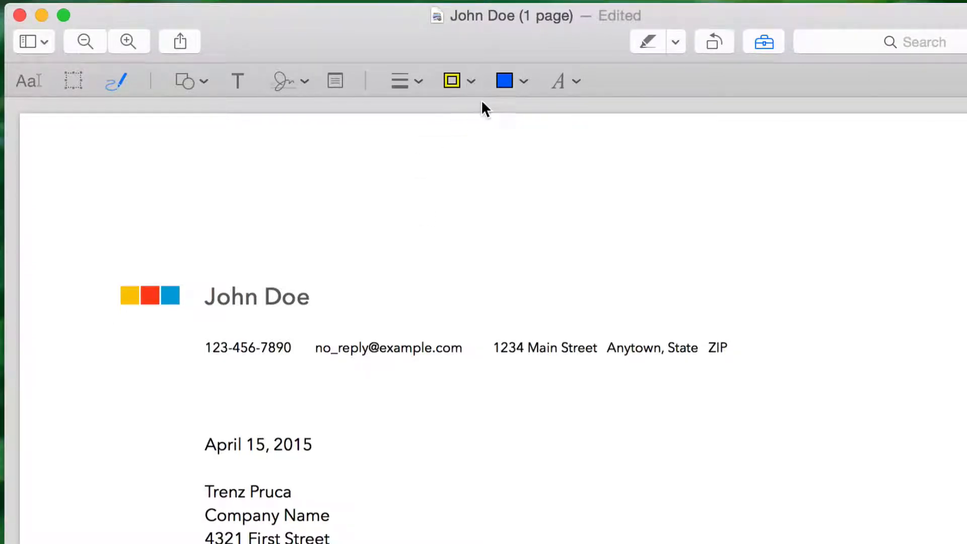
# Set the border color to red and sketch a freehand stroke in the area around the letterhead.
pyautogui.click(458, 79)
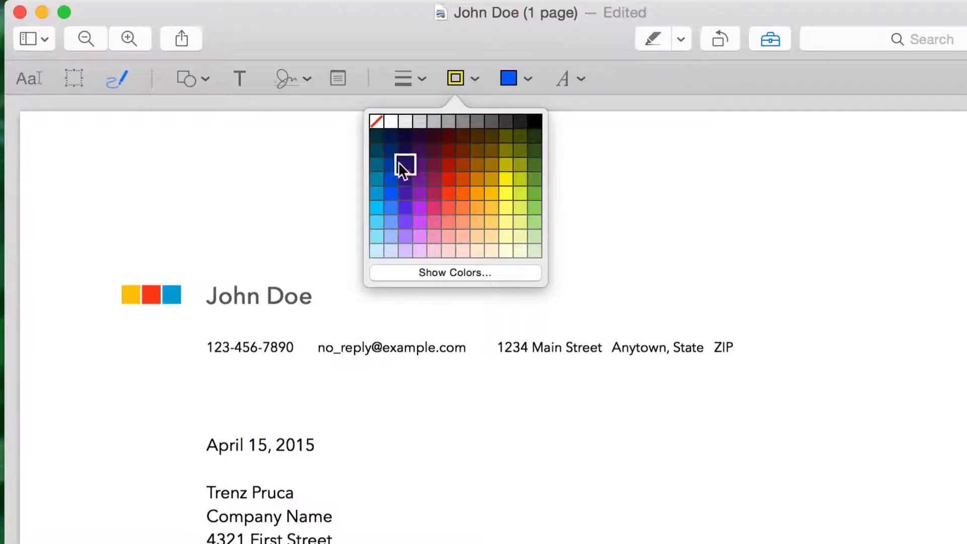
pyautogui.click(448, 193)
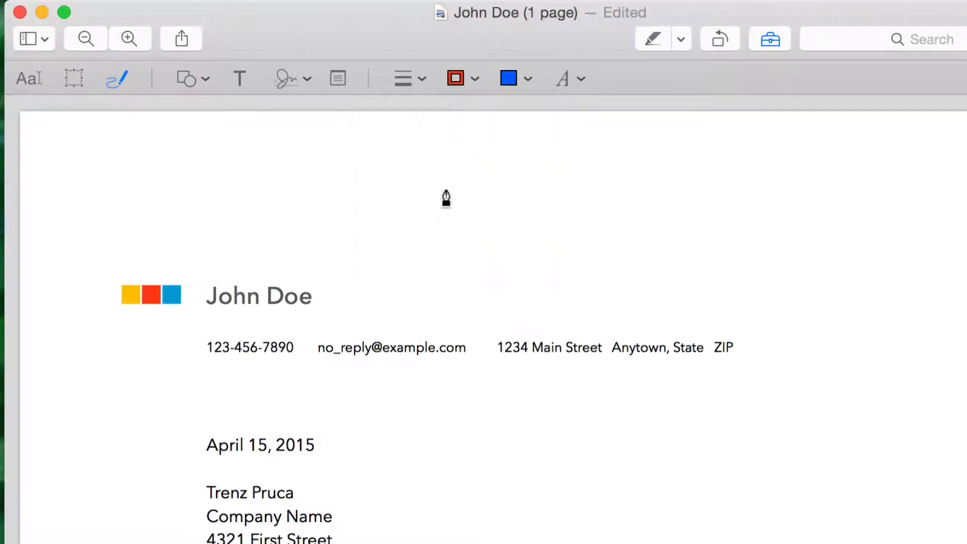
pyautogui.moveTo(428, 266)
pyautogui.mouseDown()
pyautogui.moveTo(459, 488)
pyautogui.moveTo(690, 543)
pyautogui.moveTo(725, 461)
pyautogui.moveTo(568, 355)
pyautogui.moveTo(573, 347)
pyautogui.mouseUp()
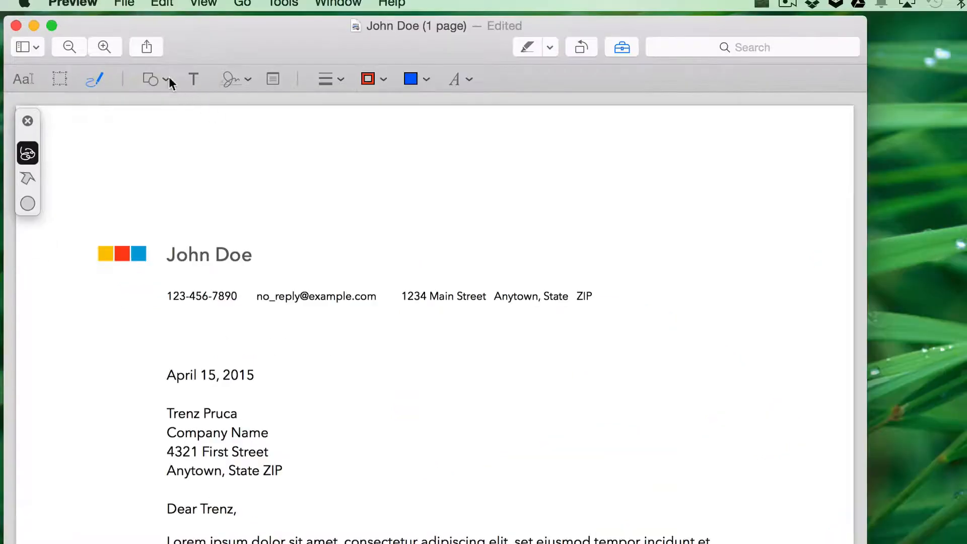
# Insert a rectangle with an orange border and yellow fill on the letter, and delete it.
pyautogui.click(167, 79)
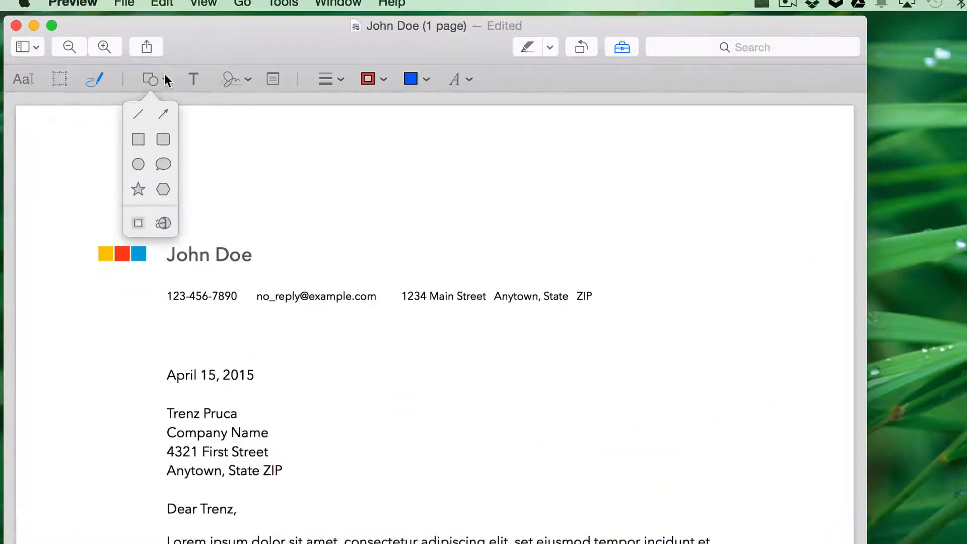
pyautogui.click(138, 138)
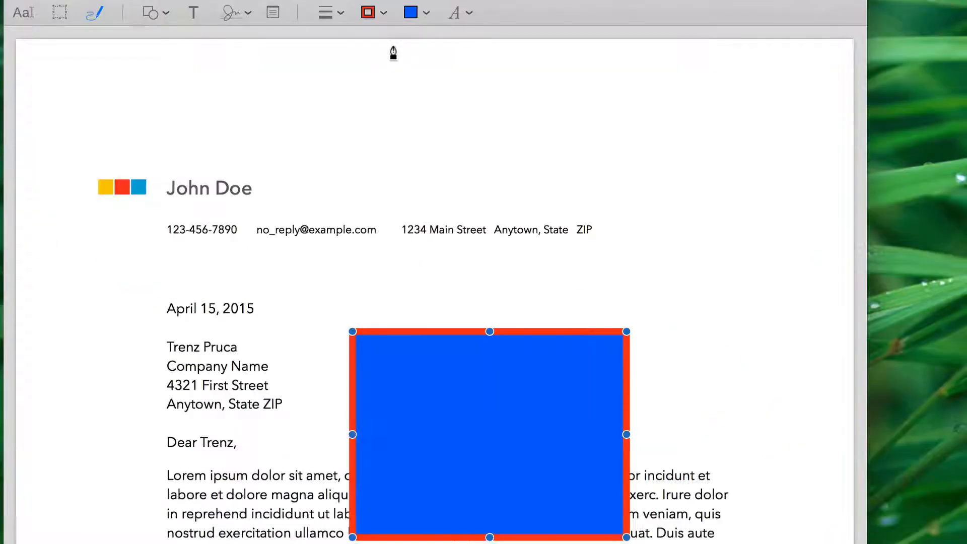
pyautogui.click(383, 13)
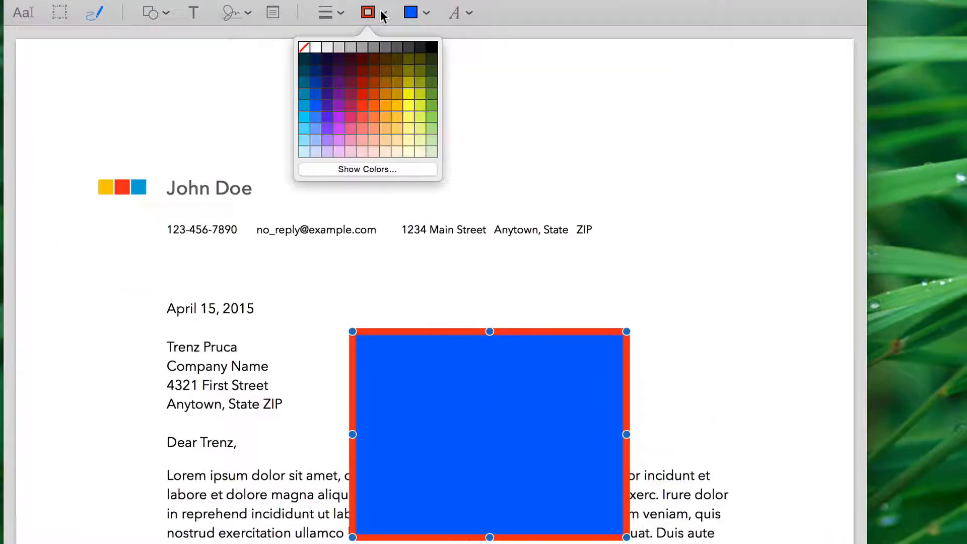
pyautogui.click(377, 107)
pyautogui.click(426, 14)
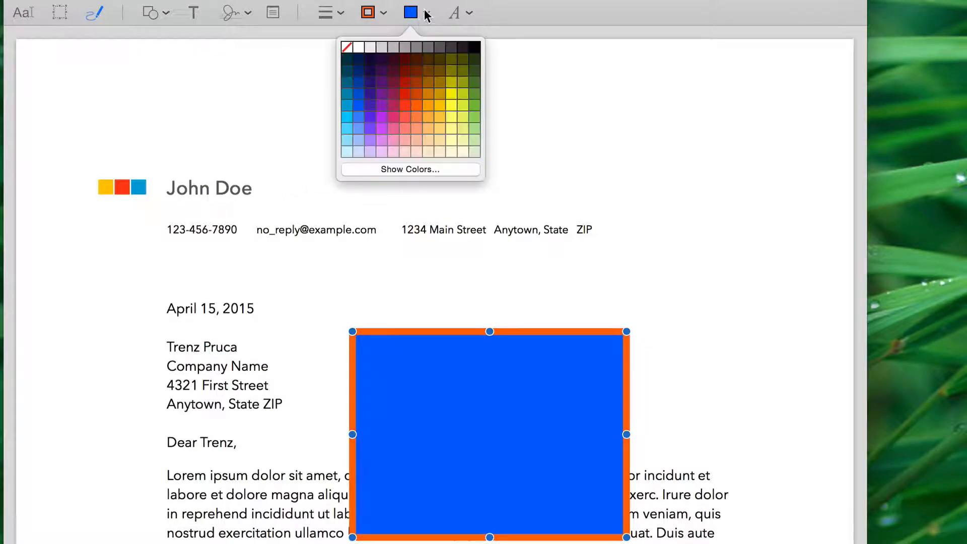
pyautogui.click(448, 96)
pyautogui.press('Delete')
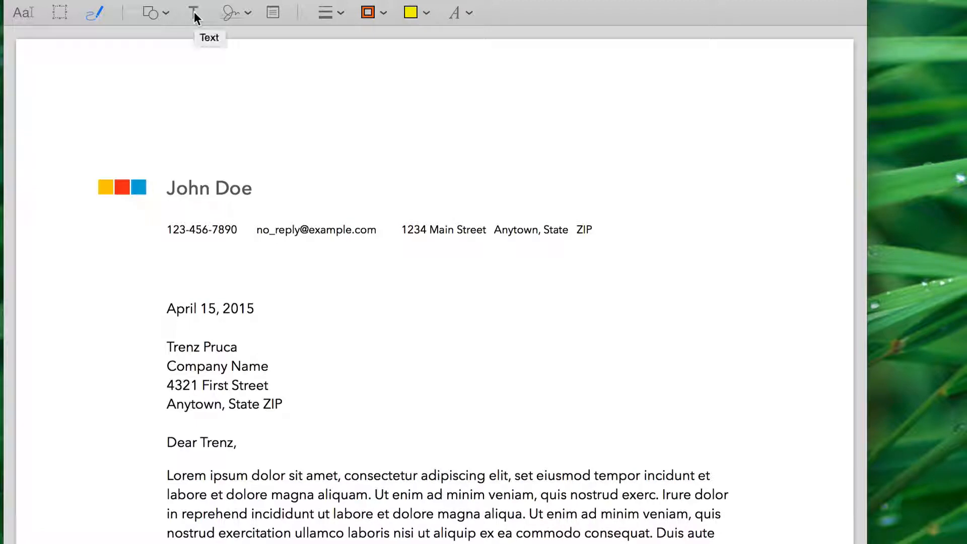
# Add a text box reading "My Apple Podcast" over the middle of the letter.
pyautogui.click(195, 14)
pyautogui.doubleClick(503, 447)
pyautogui.write('My name ')
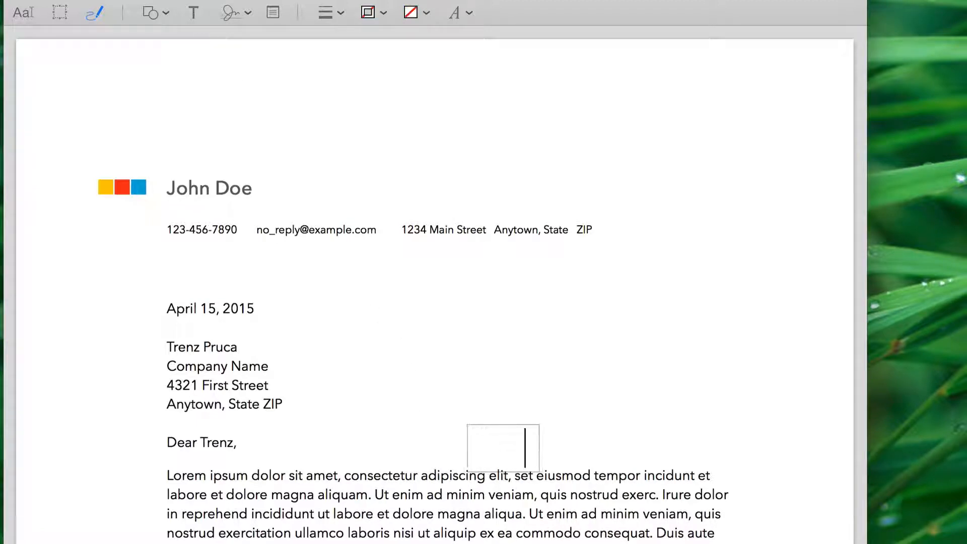
pyautogui.write('is David')
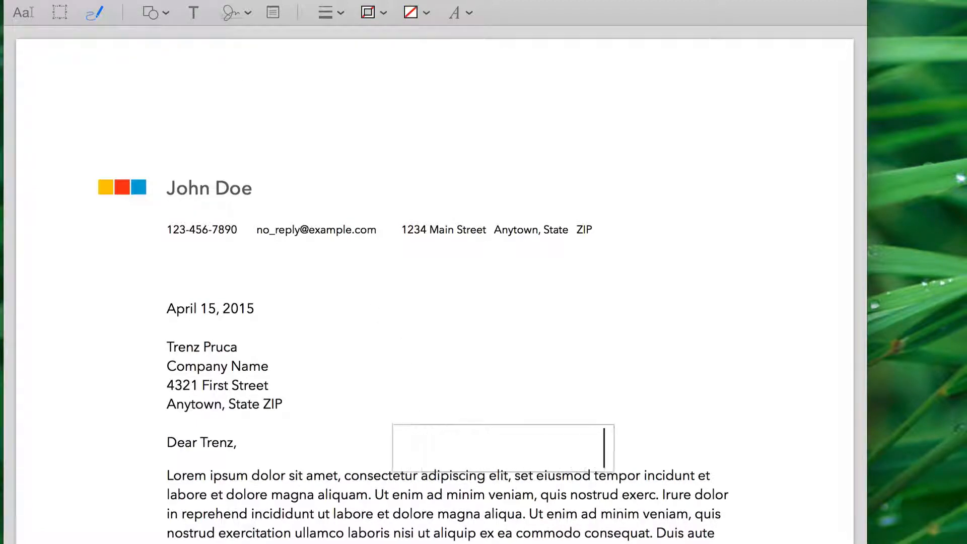
# Format the "My Apple Podcast" text as dark blue, bold and 90 pt.
pyautogui.press('super+a')
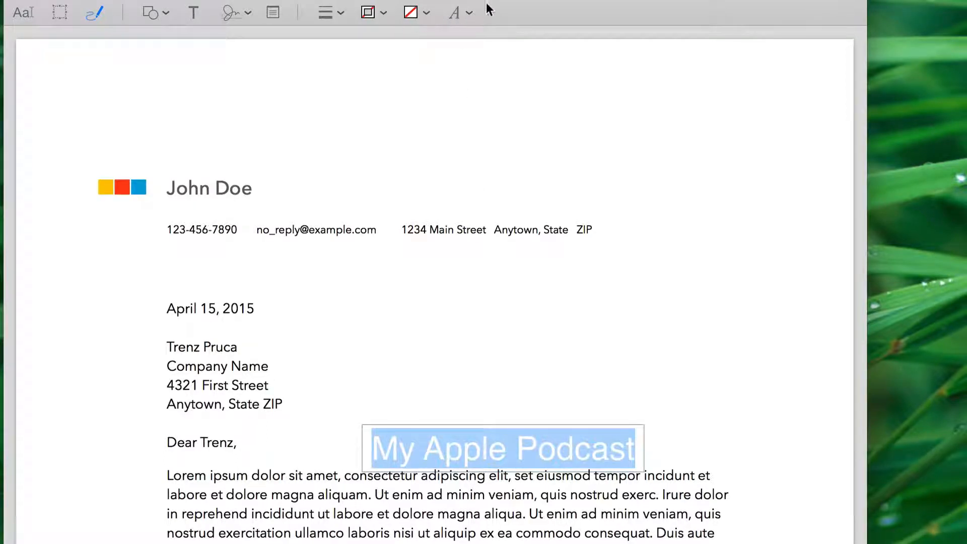
pyautogui.click(454, 13)
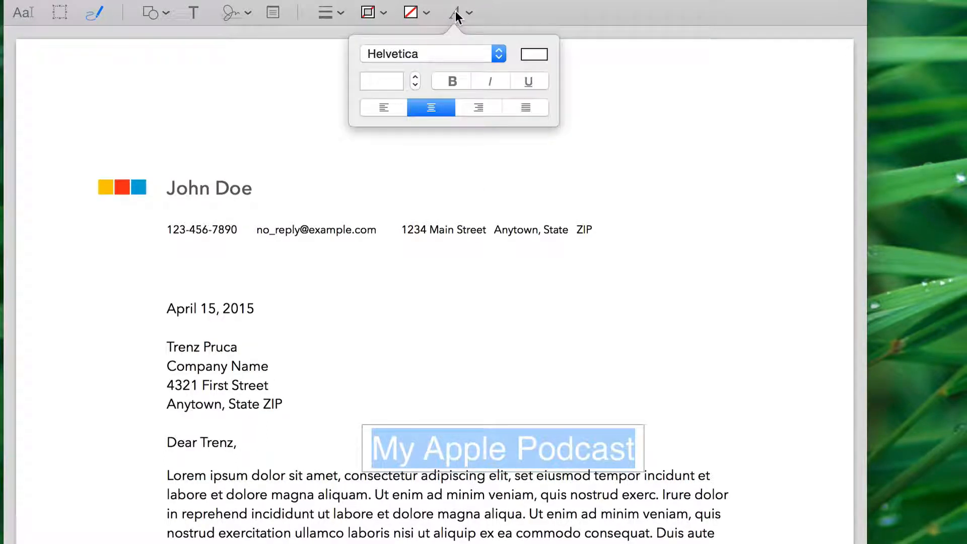
pyautogui.click(534, 53)
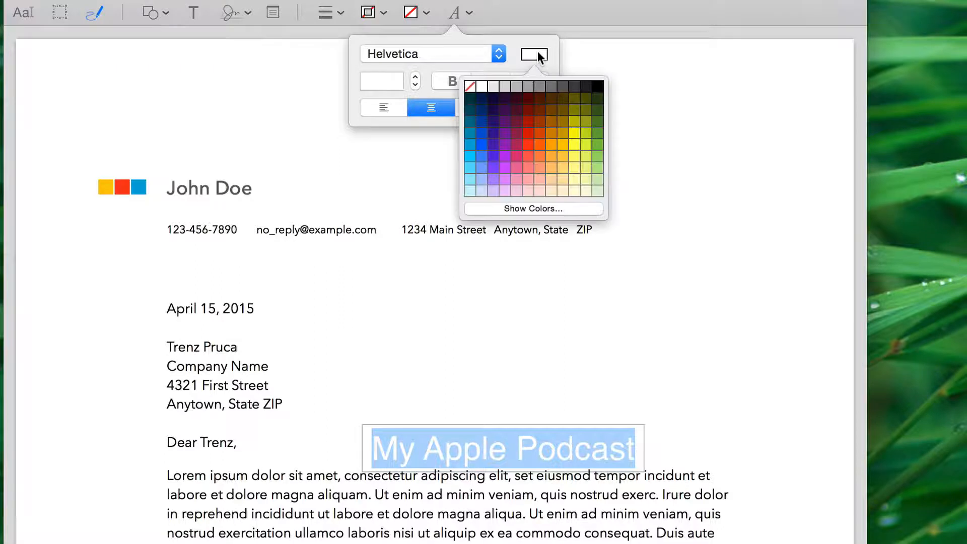
pyautogui.click(482, 126)
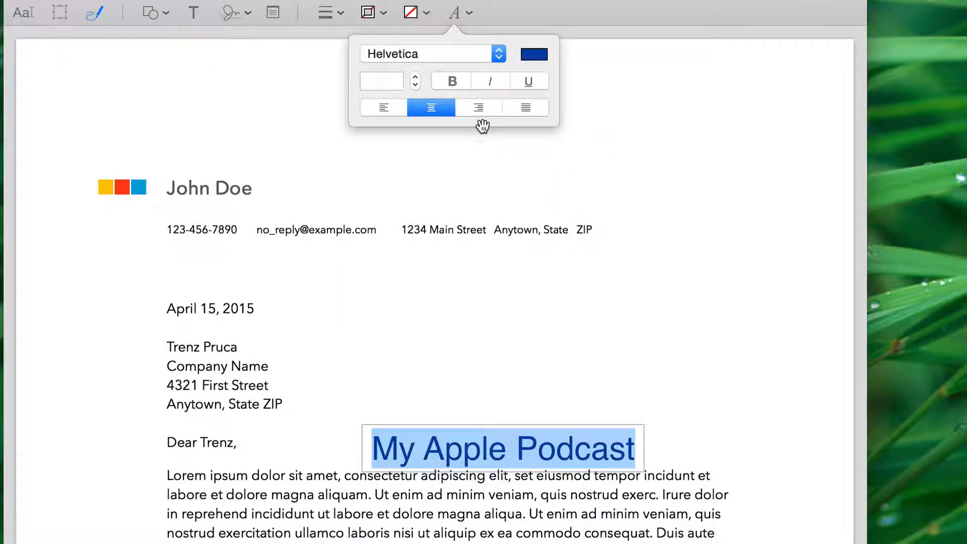
pyautogui.click(450, 82)
pyautogui.click(398, 85)
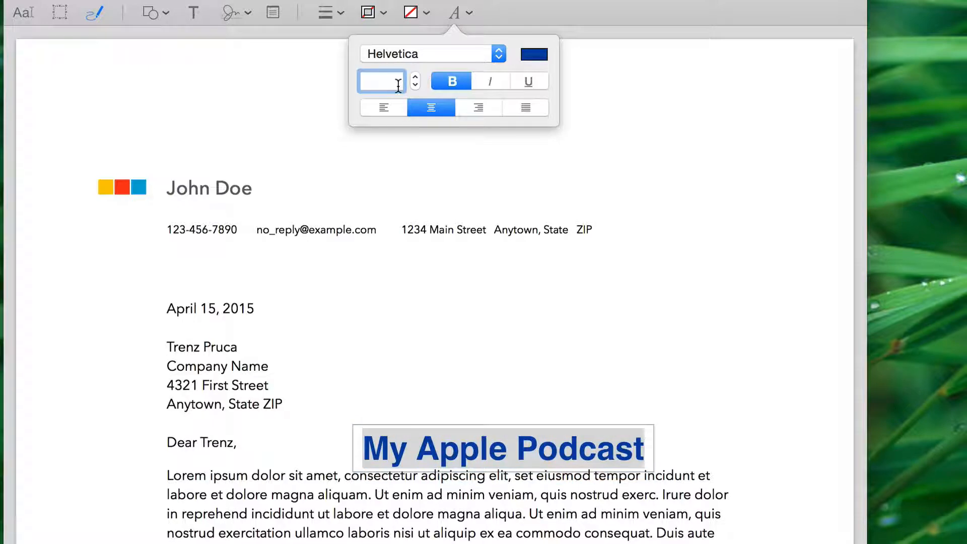
pyautogui.write('90')
pyautogui.press('Return')
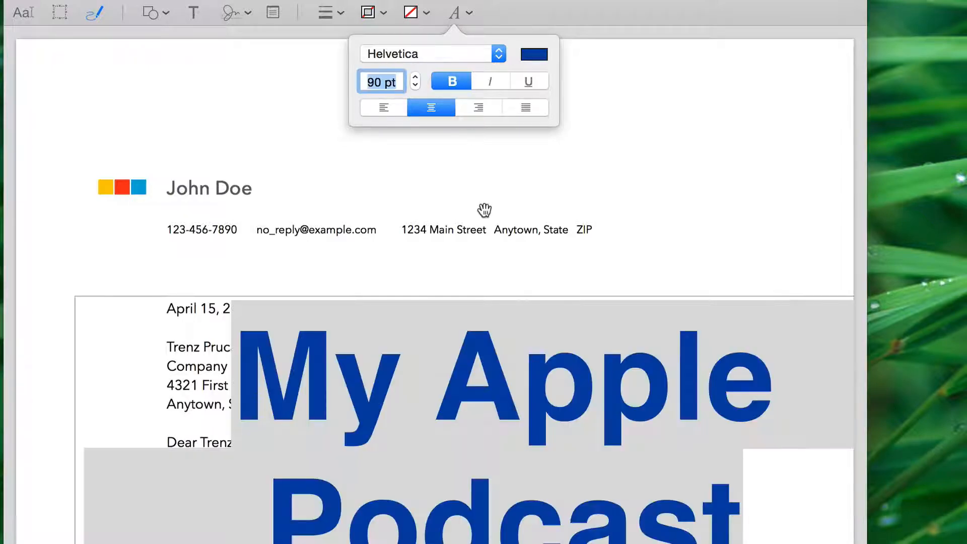
# Try to move the enlarged text box toward the top of the page.
pyautogui.click(458, 231)
pyautogui.click(526, 348)
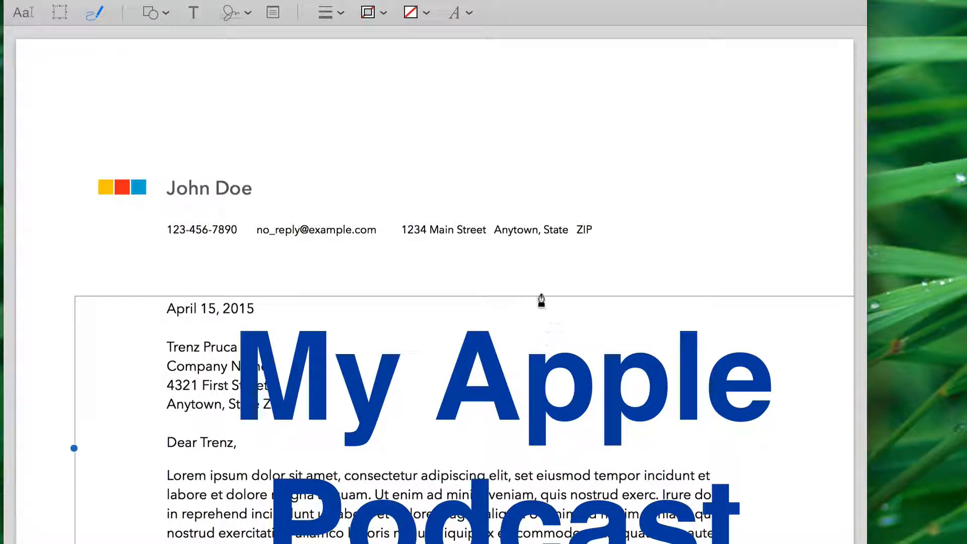
pyautogui.moveTo(554, 319); pyautogui.dragTo(462, 102)
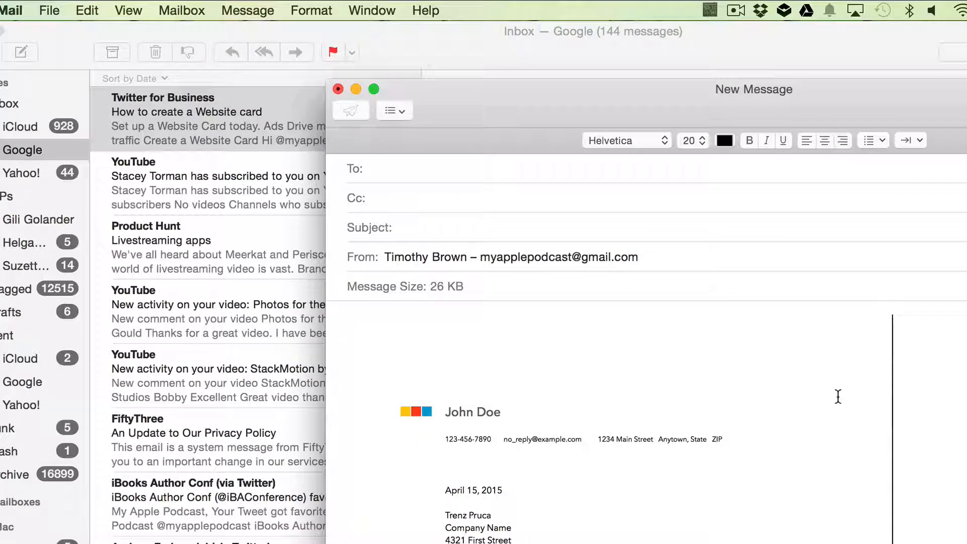
# Switch to Mail and open the letter attached to the new message in Markup.
pyautogui.click(838, 396)
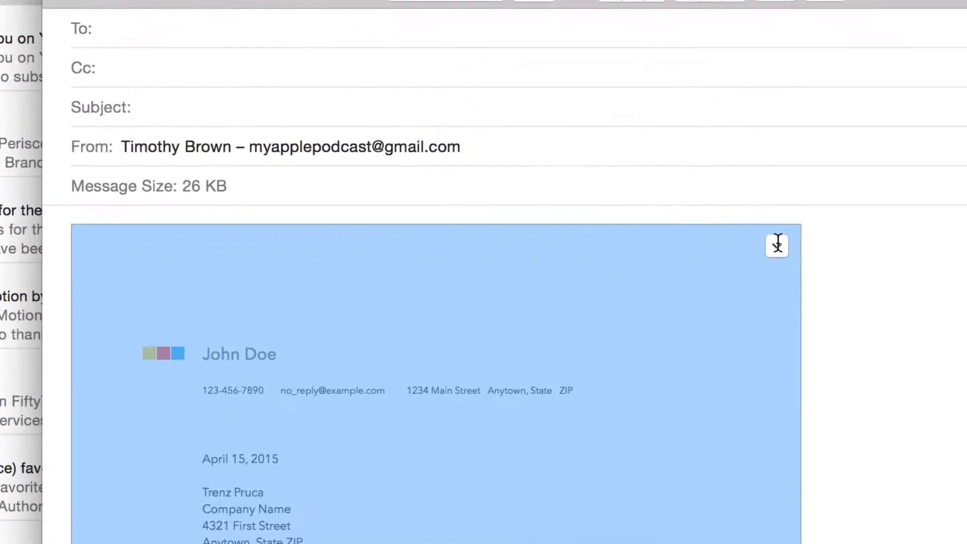
pyautogui.click(776, 245)
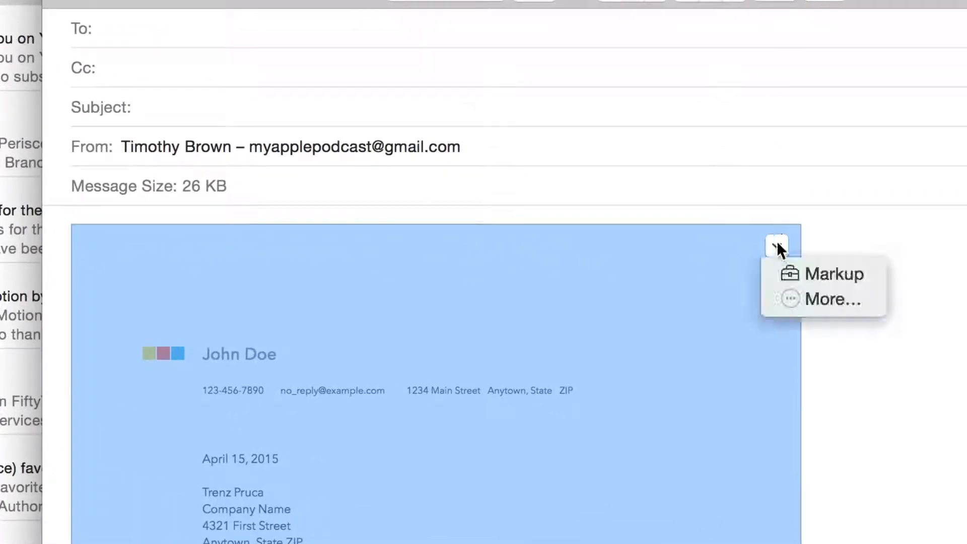
pyautogui.click(821, 275)
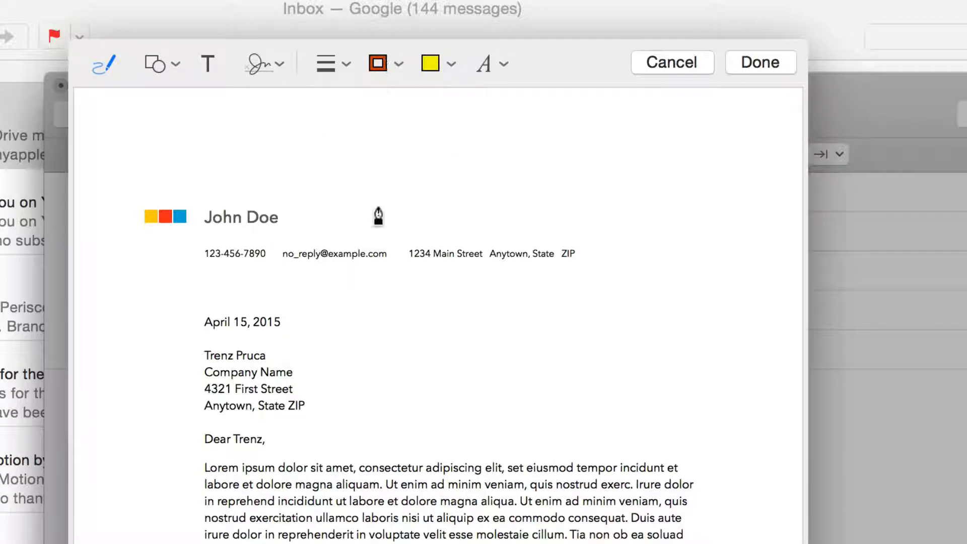
# Draw a freehand stroke across the attached letter and delete it, and try the rounded rectangle shape.
pyautogui.moveTo(386, 207)
pyautogui.mouseDown()
pyautogui.moveTo(410, 388)
pyautogui.moveTo(386, 501)
pyautogui.moveTo(545, 327)
pyautogui.mouseUp()
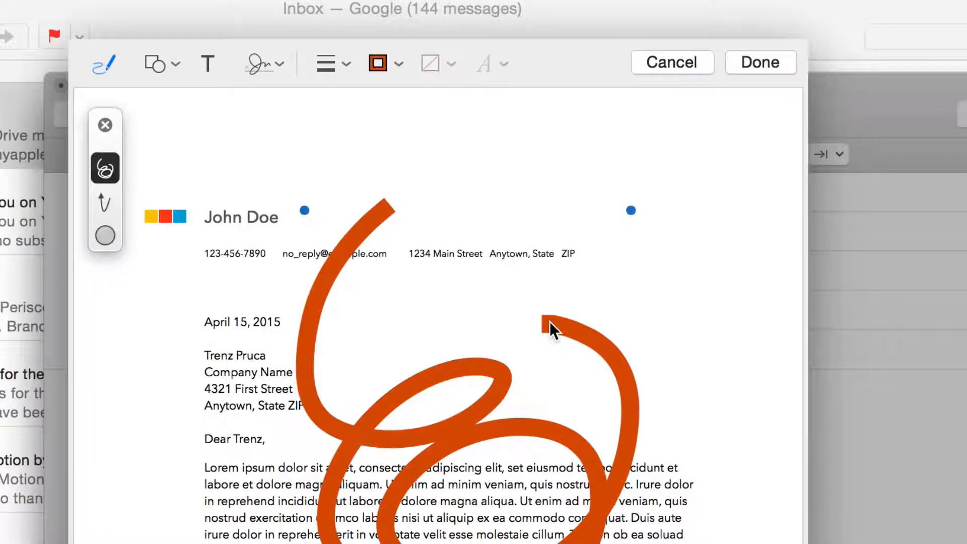
pyautogui.press('Delete')
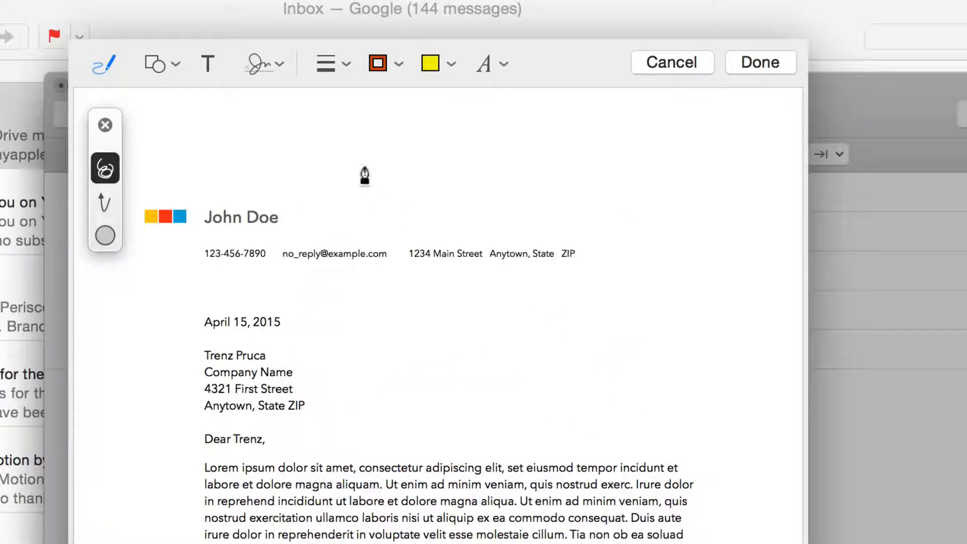
pyautogui.click(172, 64)
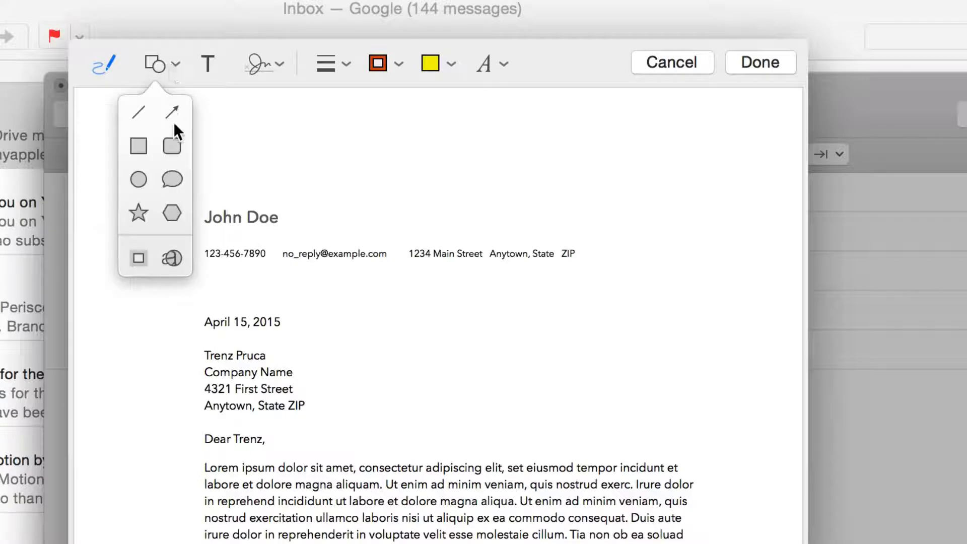
pyautogui.click(172, 146)
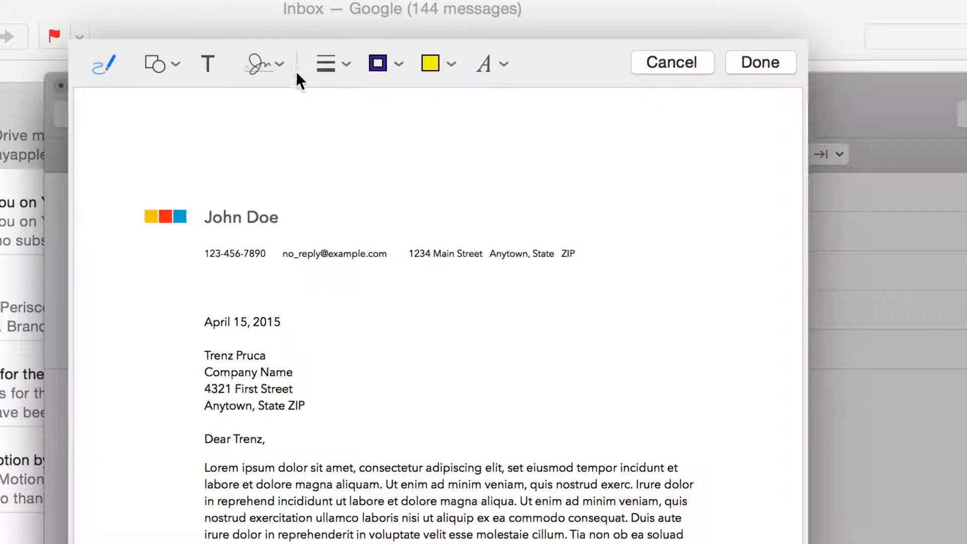
# Switch to Preview, open the trackpad signature creator for the letter, and dismiss it.
pyautogui.click(283, 61)
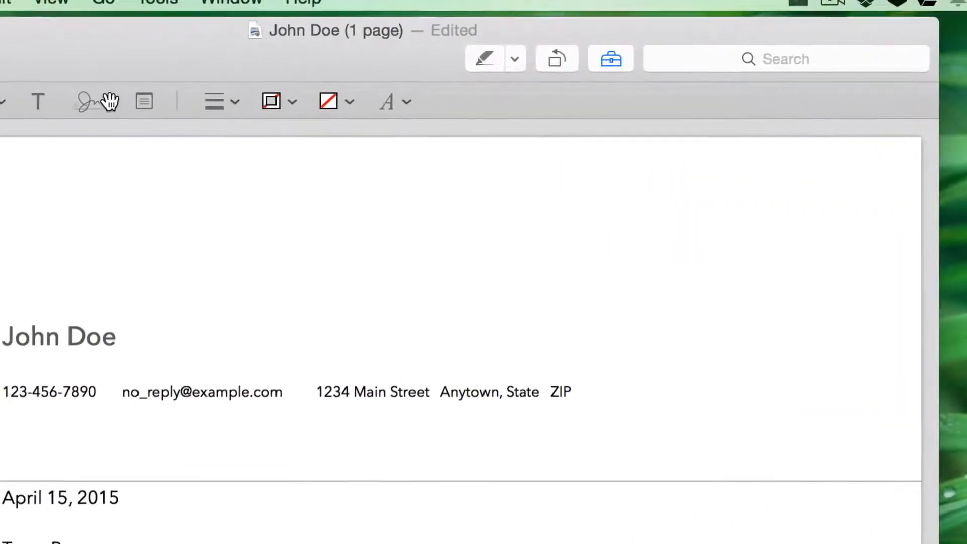
pyautogui.click(110, 102)
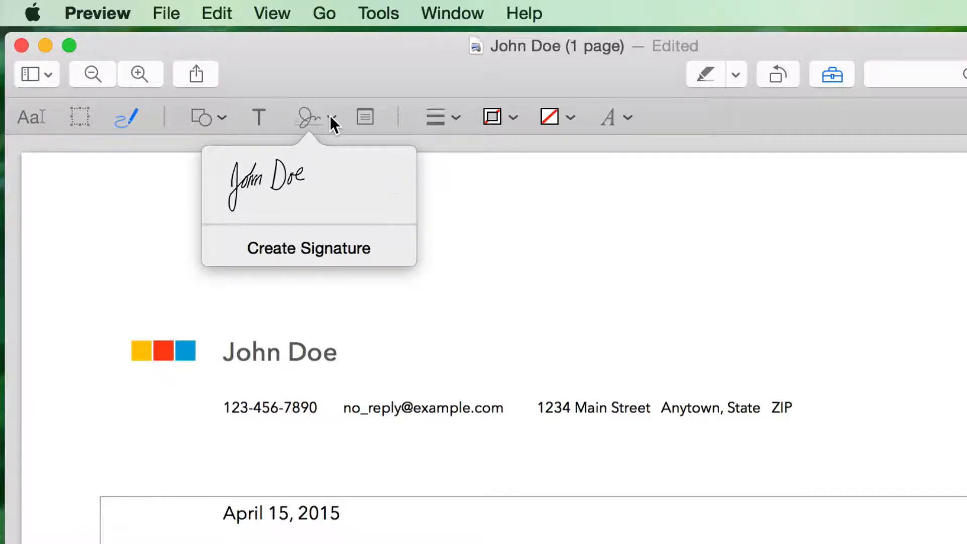
pyautogui.click(327, 252)
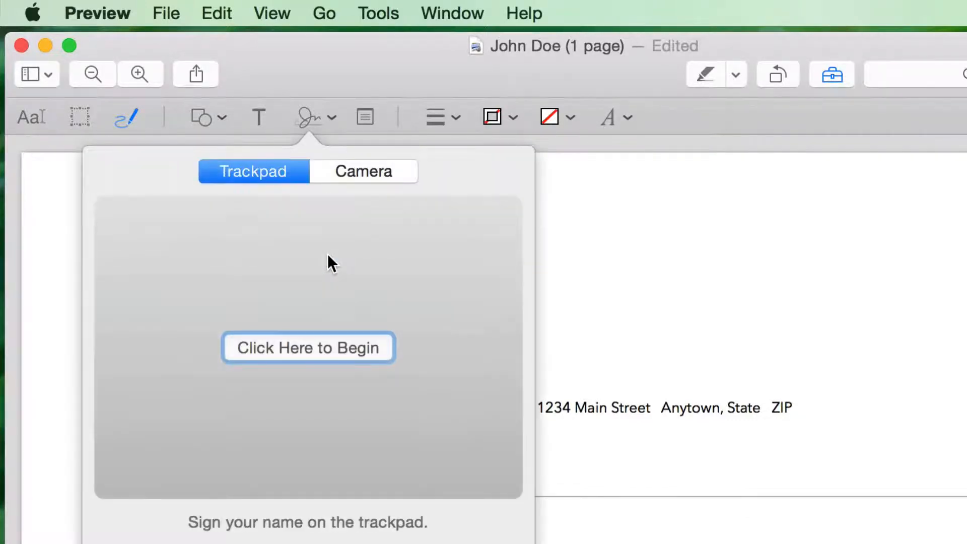
pyautogui.click(331, 117)
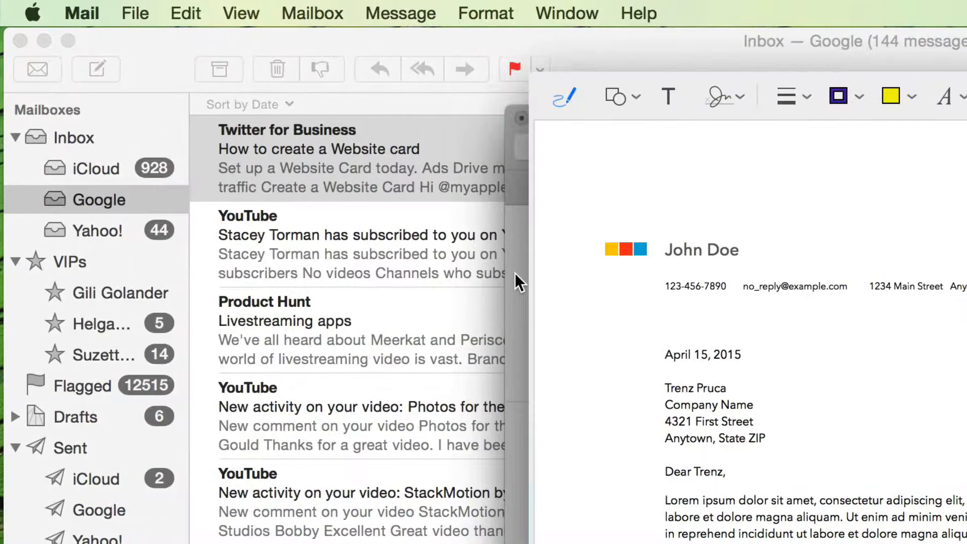
# Create a new signature from handwriting on paper with the camera and place it below the letter's closing.
pyautogui.click(738, 93)
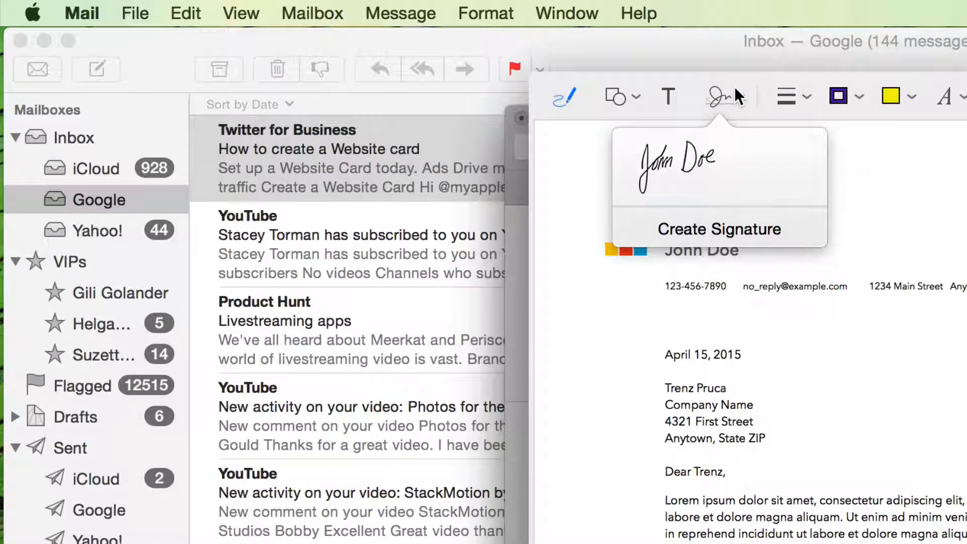
pyautogui.click(720, 228)
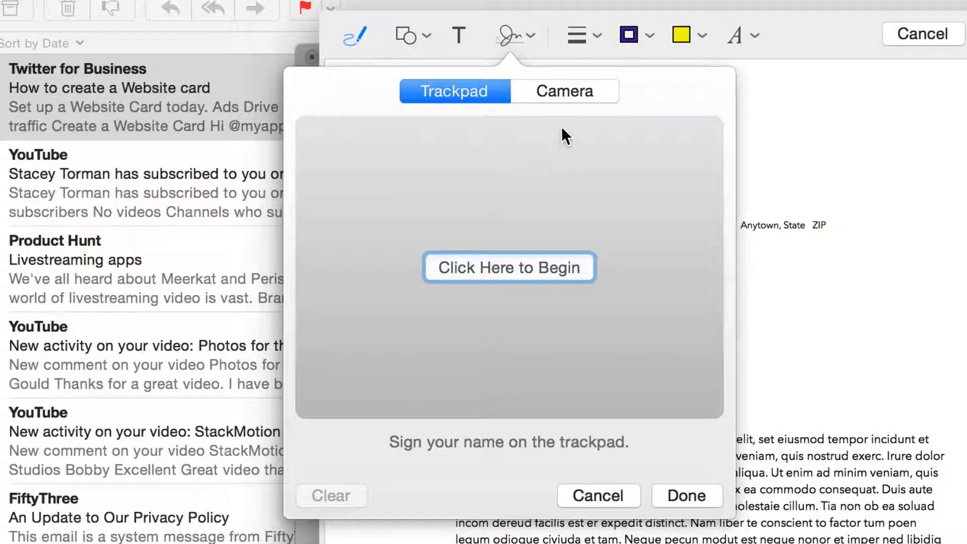
pyautogui.click(565, 93)
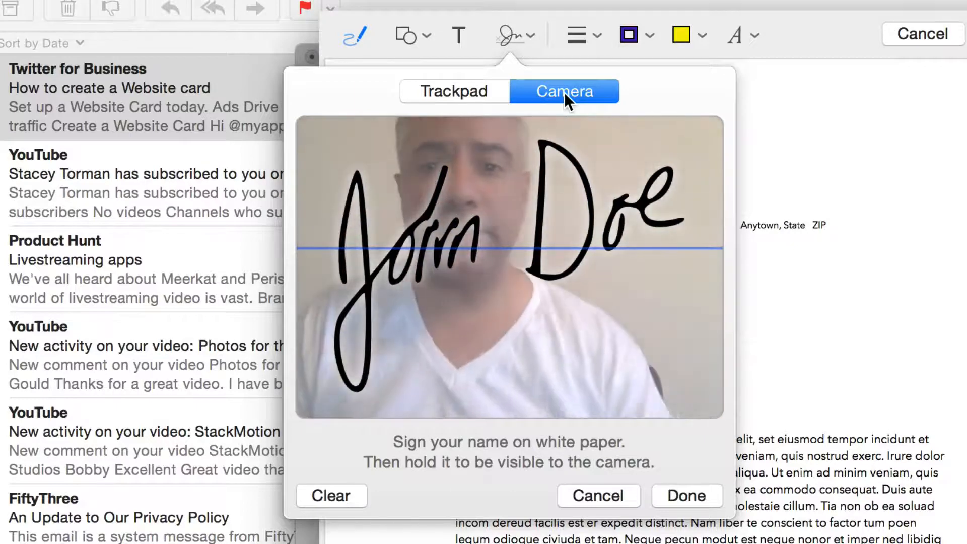
pyautogui.click(699, 495)
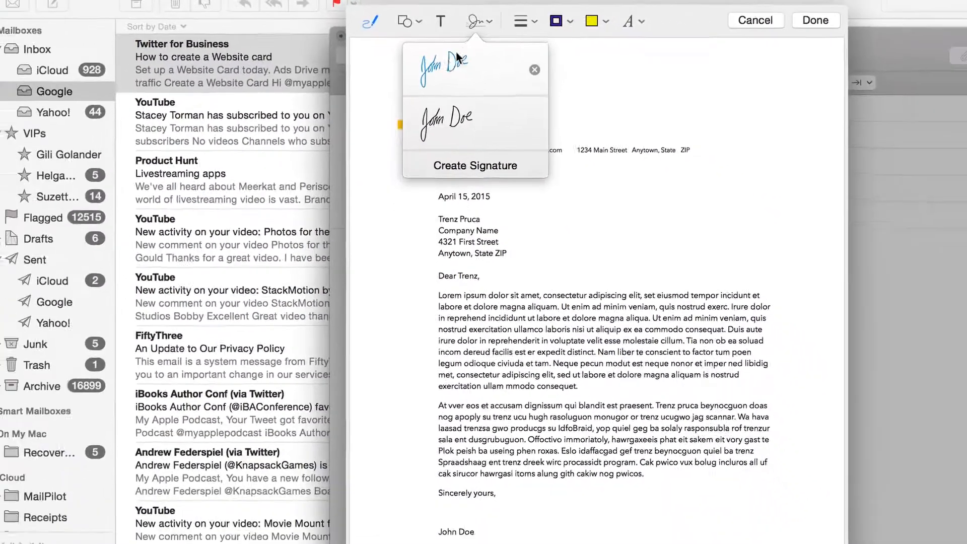
pyautogui.click(463, 105)
pyautogui.moveTo(597, 342); pyautogui.dragTo(477, 497)
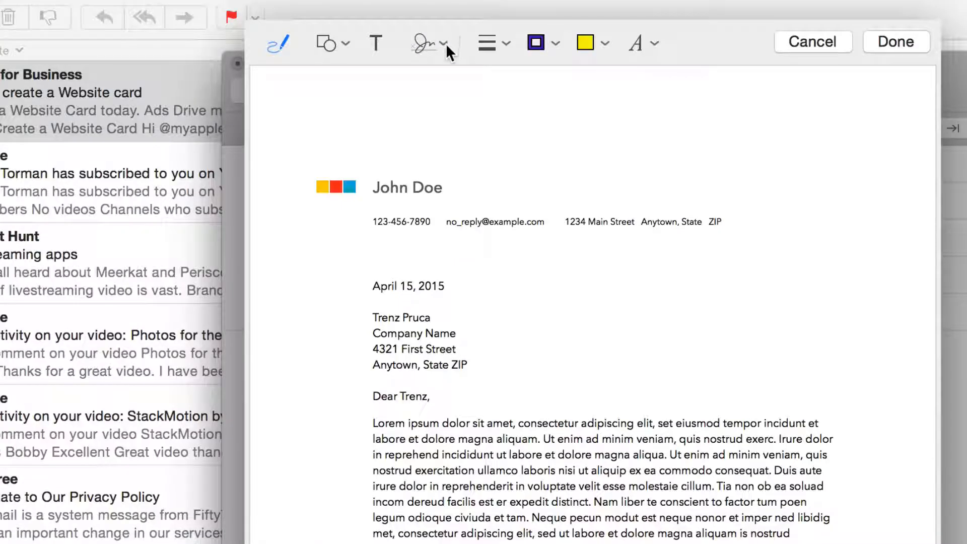
# Create another signature drawn by hand on the trackpad and place it below the letter's closing.
pyautogui.click(487, 21)
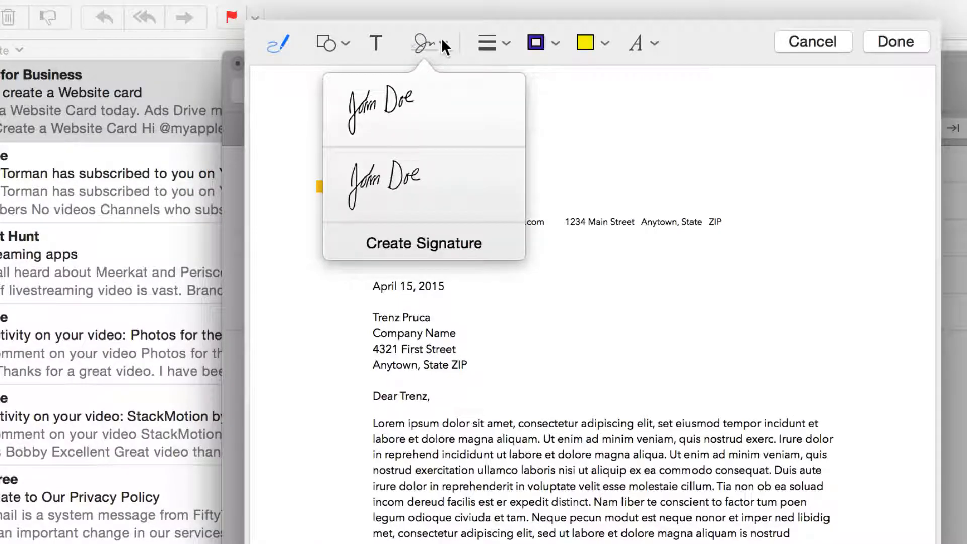
pyautogui.click(445, 241)
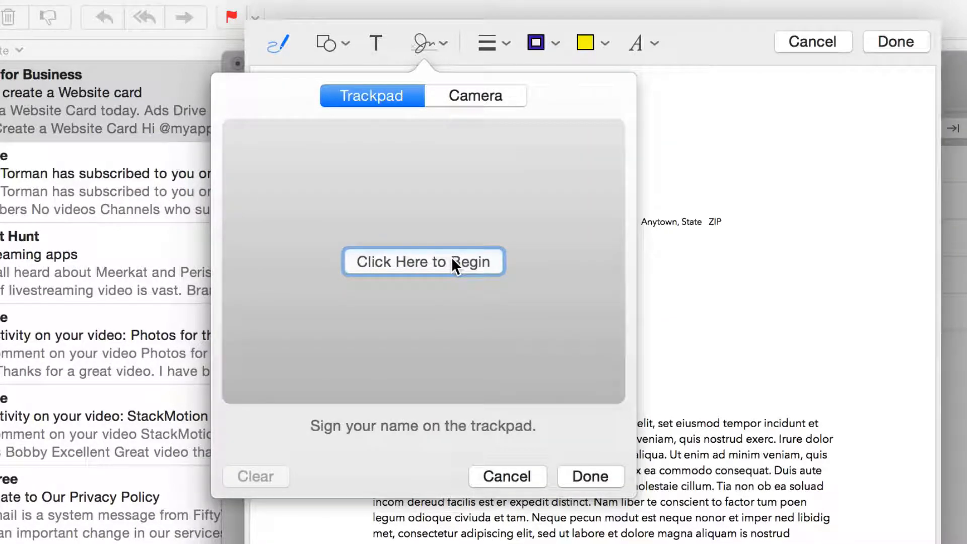
pyautogui.click(452, 257)
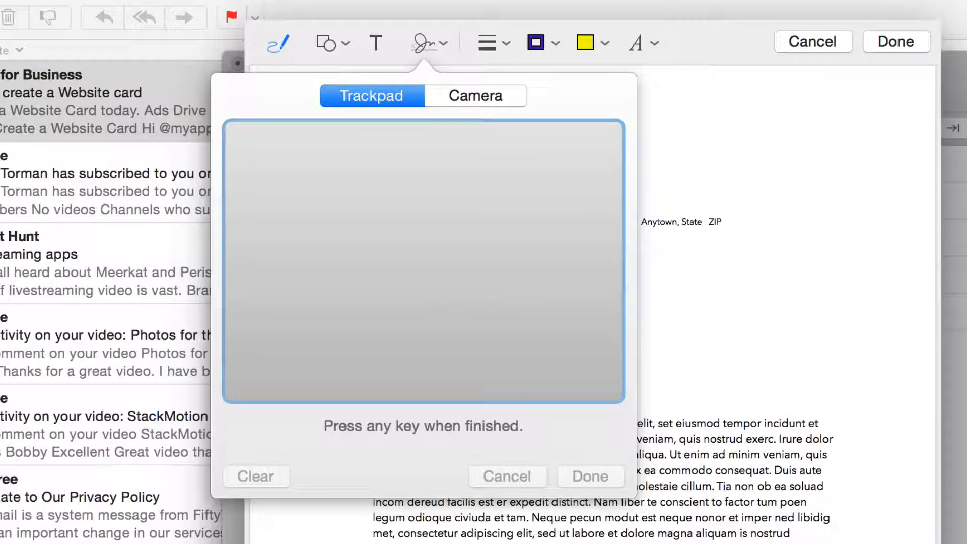
pyautogui.moveTo(237, 227)
pyautogui.mouseDown()
pyautogui.moveTo(254, 210)
pyautogui.moveTo(261, 245)
pyautogui.moveTo(294, 242)
pyautogui.moveTo(300, 289)
pyautogui.moveTo(345, 269)
pyautogui.moveTo(352, 281)
pyautogui.moveTo(397, 190)
pyautogui.moveTo(378, 277)
pyautogui.moveTo(438, 227)
pyautogui.moveTo(433, 254)
pyautogui.moveTo(442, 225)
pyautogui.moveTo(458, 249)
pyautogui.moveTo(491, 262)
pyautogui.mouseUp()
pyautogui.click(382, 277)
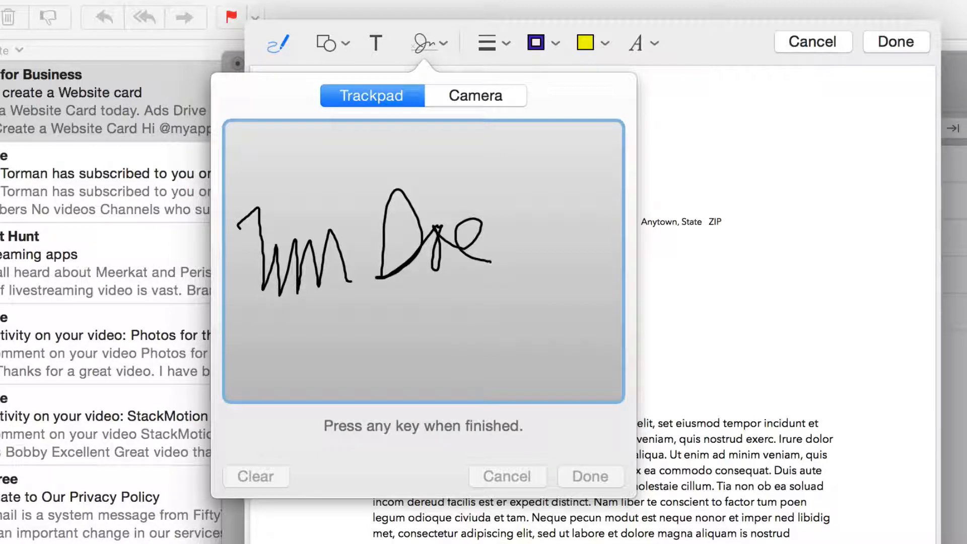
pyautogui.press('Return')
pyautogui.press('Return')
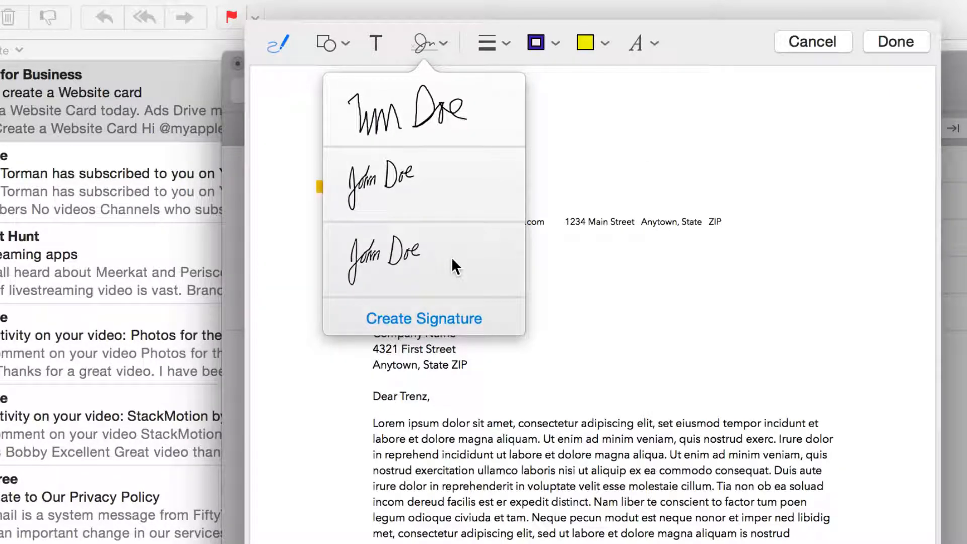
pyautogui.click(423, 125)
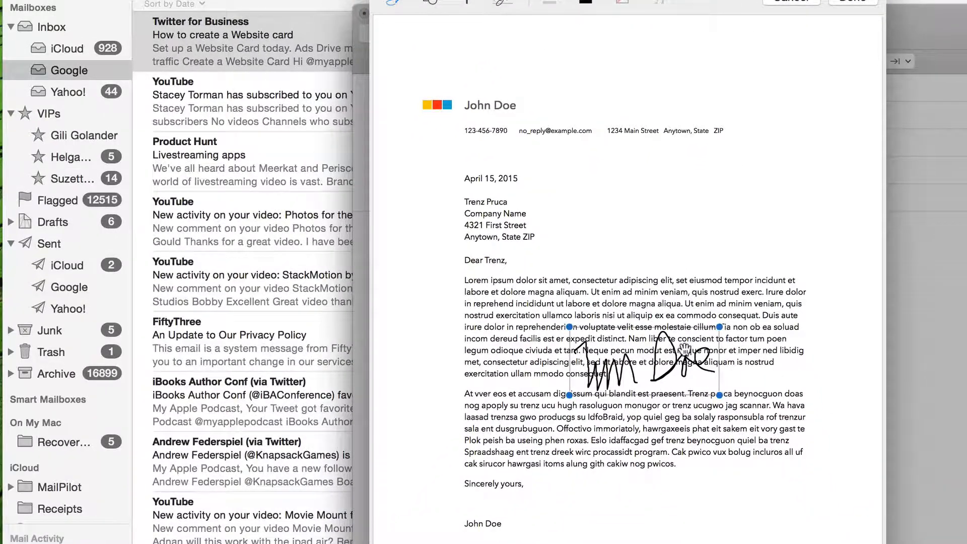
pyautogui.moveTo(681, 403)
pyautogui.mouseDown()
pyautogui.moveTo(608, 532)
pyautogui.moveTo(575, 543)
pyautogui.mouseUp()
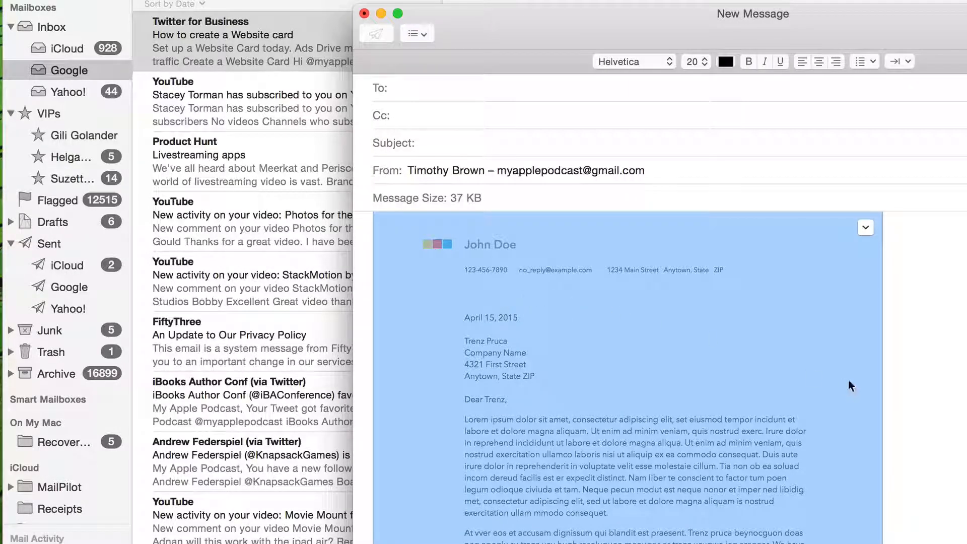
# Delete the letter from the new message and attach the photo Suzette_and_Prada.jpg in its place.
pyautogui.press('BackSpace')
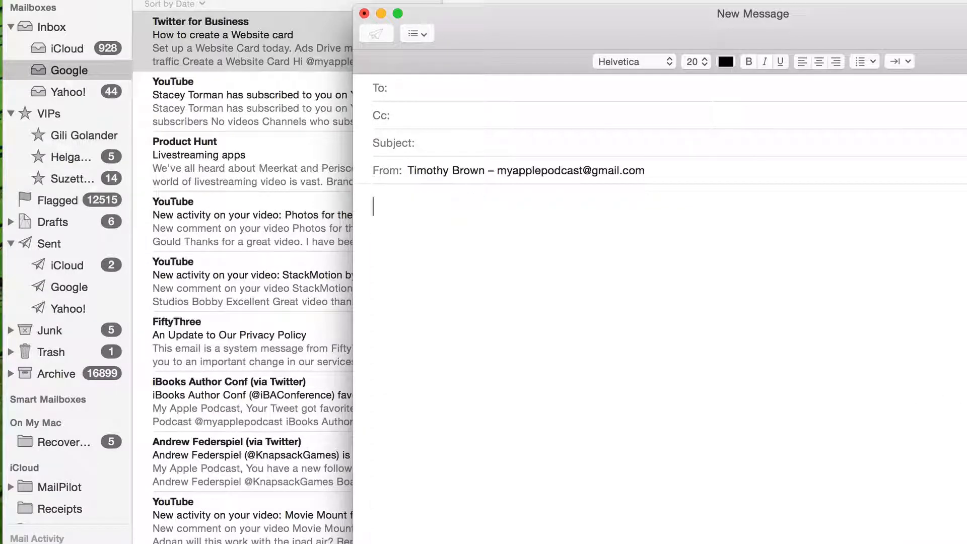
pyautogui.click(962, 376)
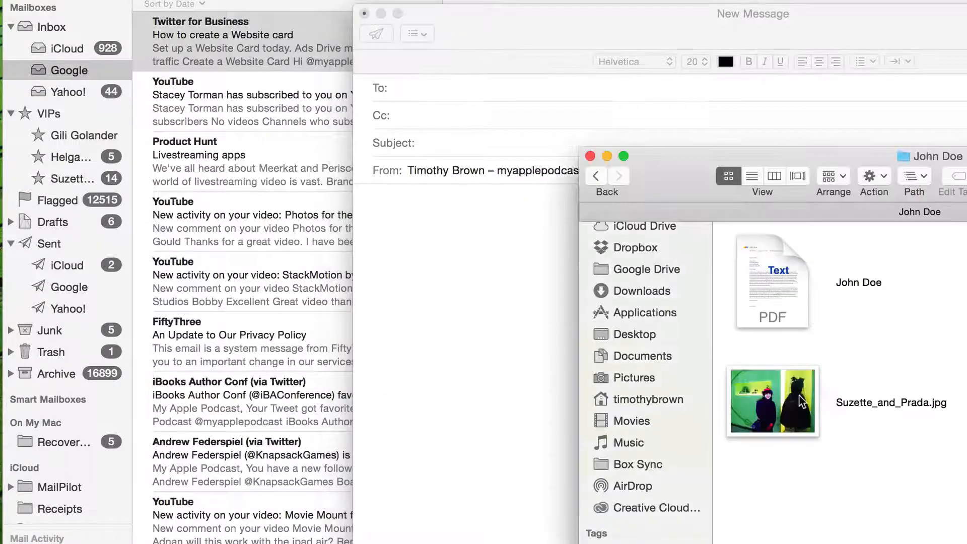
pyautogui.moveTo(773, 401); pyautogui.dragTo(512, 316)
pyautogui.click(512, 318)
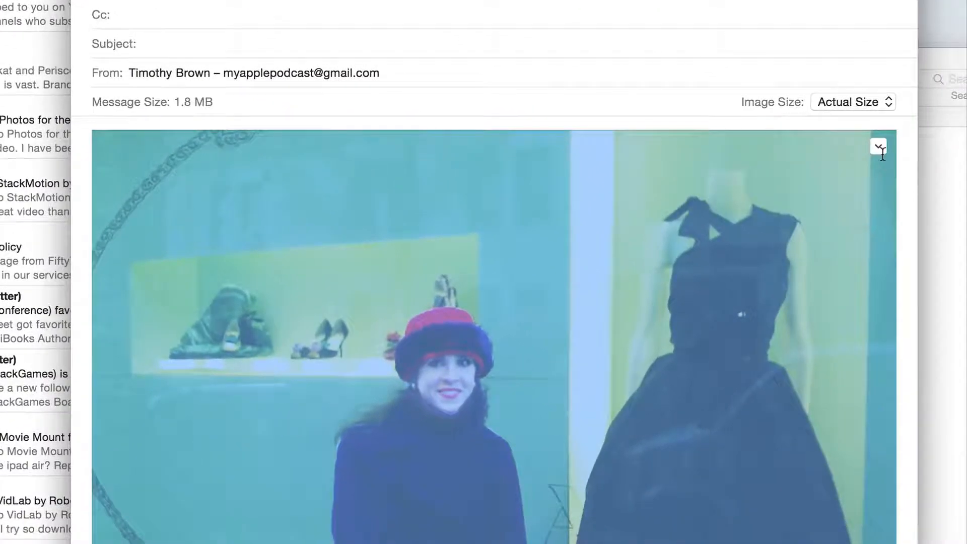
# Open the attached photo in Markup, set the outline color to yellow, and sketch freehand over the picture.
pyautogui.click(880, 149)
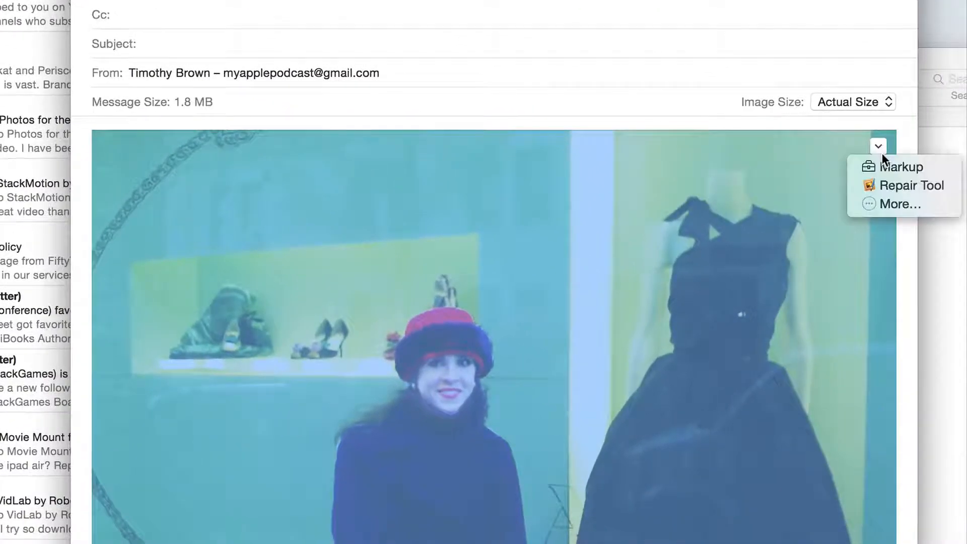
pyautogui.click(897, 164)
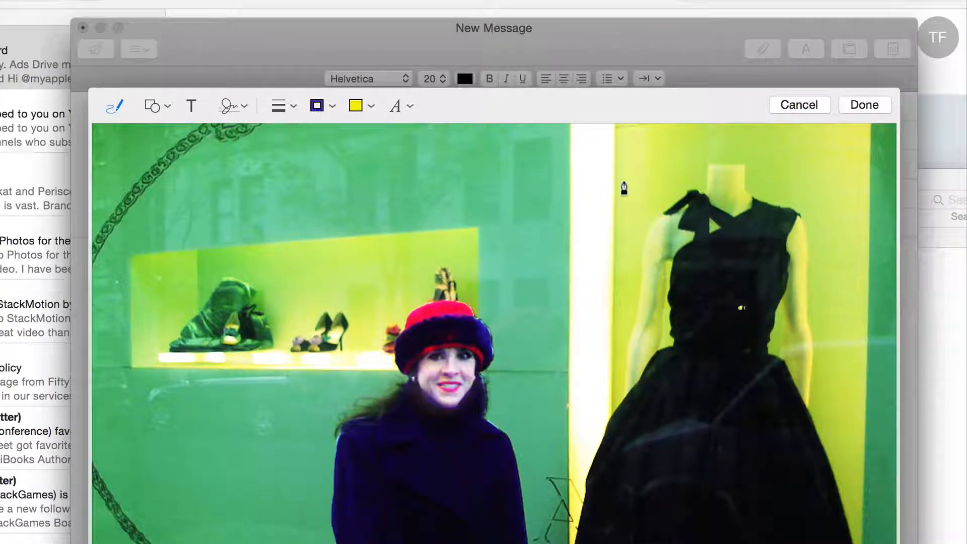
pyautogui.click(331, 106)
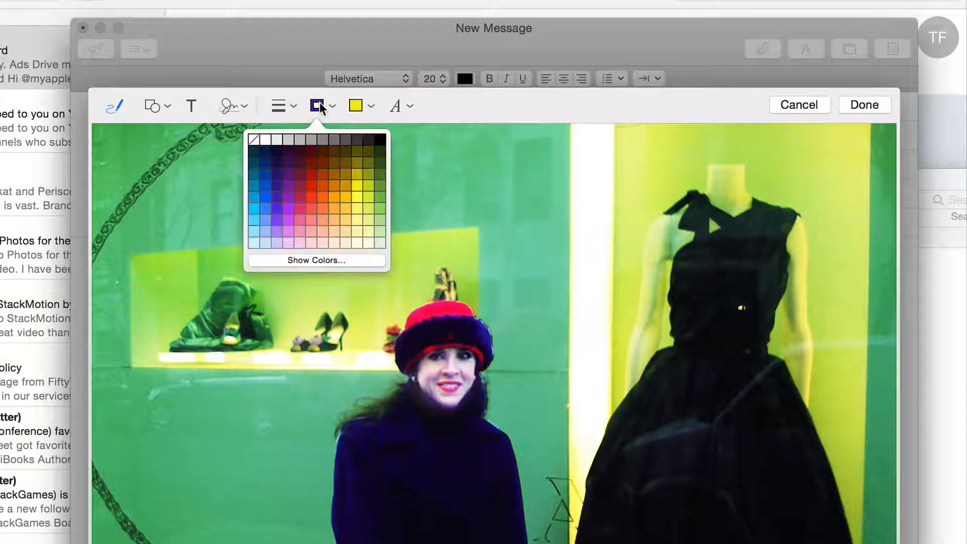
pyautogui.click(358, 184)
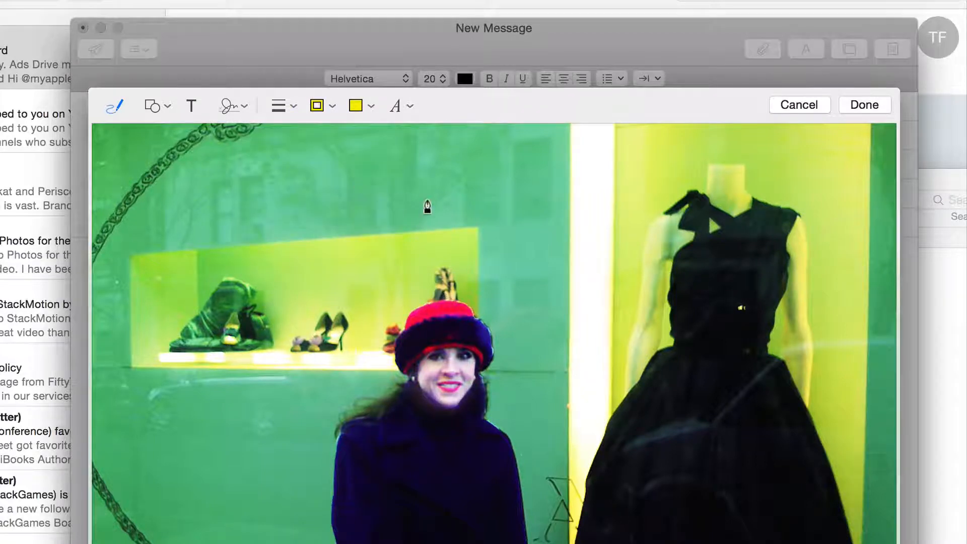
pyautogui.moveTo(426, 203)
pyautogui.mouseDown()
pyautogui.moveTo(488, 304)
pyautogui.moveTo(248, 473)
pyautogui.moveTo(237, 542)
pyautogui.mouseUp()
pyautogui.moveTo(173, 535); pyautogui.dragTo(151, 543)
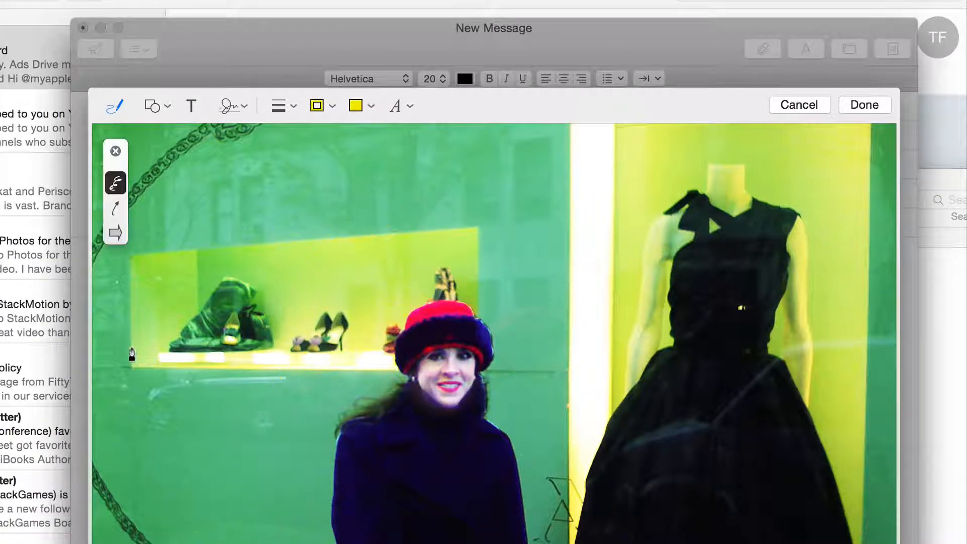
# Place the trackpad-drawn signature on the photo above the woman's hat, and discard the markup.
pyautogui.click(246, 106)
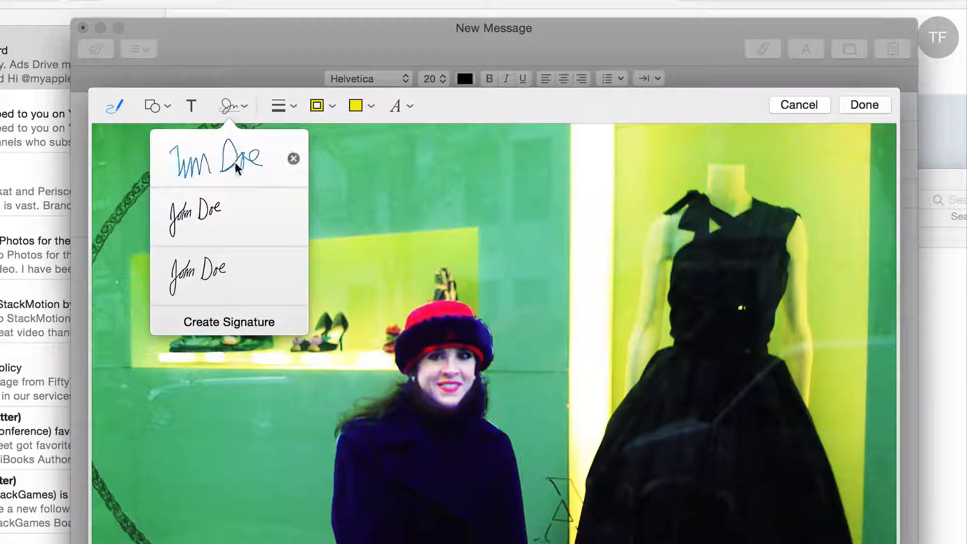
pyautogui.click(216, 156)
pyautogui.moveTo(436, 443)
pyautogui.mouseDown()
pyautogui.moveTo(485, 442)
pyautogui.moveTo(523, 348)
pyautogui.moveTo(488, 228)
pyautogui.mouseUp()
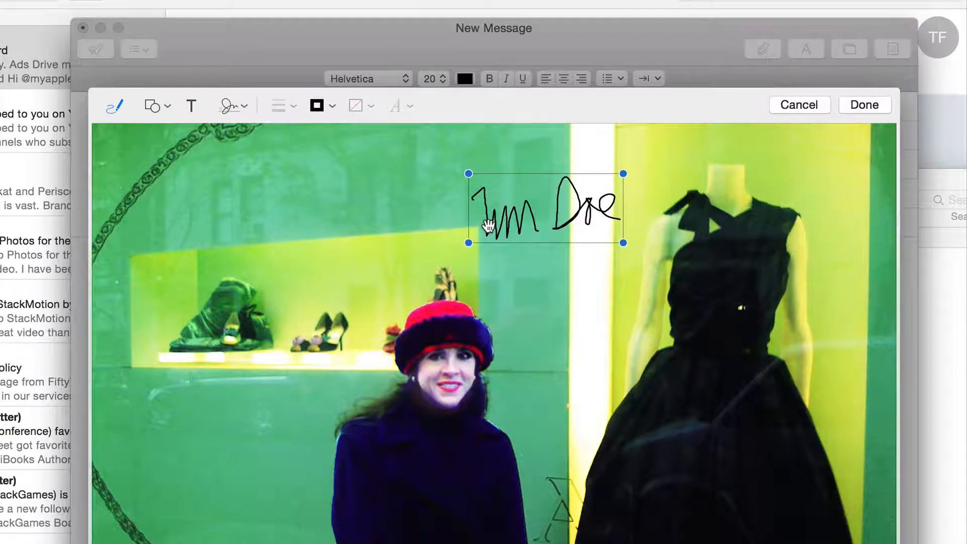
pyautogui.click(799, 105)
# Paint over the chain in the photo's upper-left area with the Repair Tool at a 23 px diameter.
pyautogui.click(877, 267)
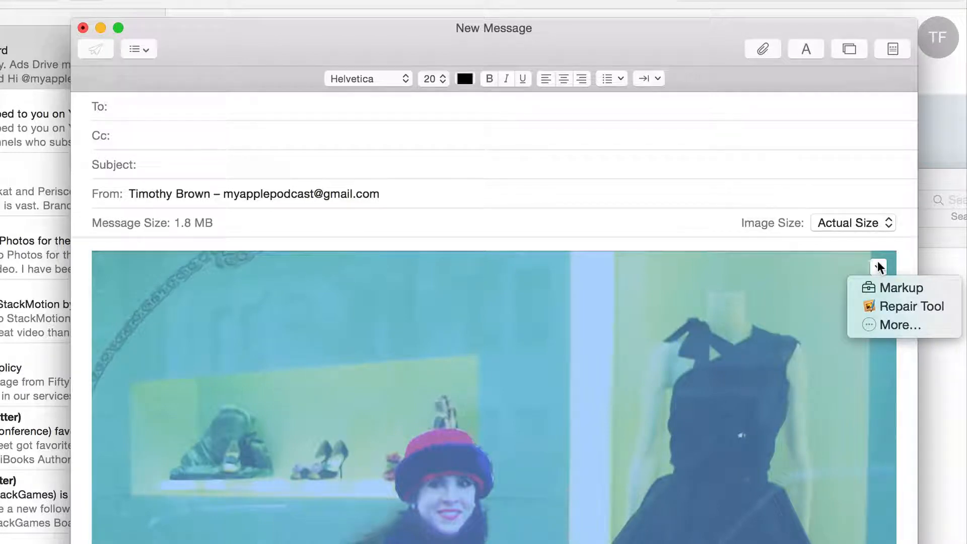
pyautogui.click(893, 306)
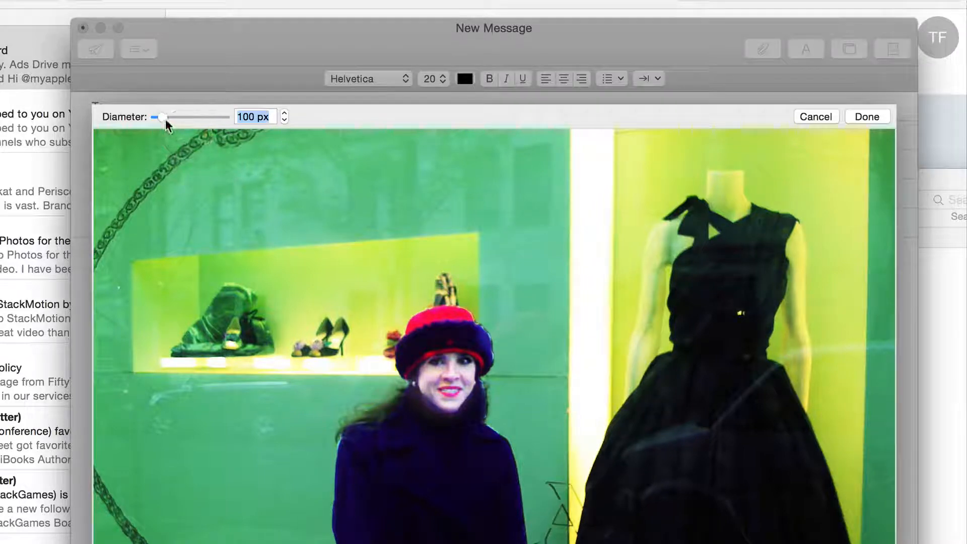
pyautogui.moveTo(166, 122); pyautogui.dragTo(161, 119)
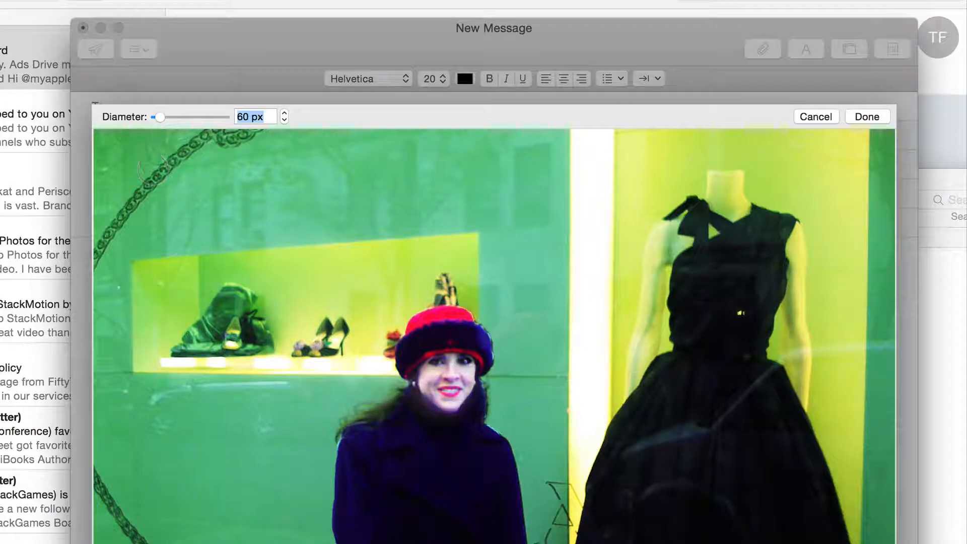
pyautogui.moveTo(161, 121); pyautogui.dragTo(157, 120)
pyautogui.moveTo(182, 150)
pyautogui.mouseDown()
pyautogui.moveTo(245, 136)
pyautogui.moveTo(196, 144)
pyautogui.moveTo(132, 204)
pyautogui.moveTo(166, 158)
pyautogui.moveTo(96, 259)
pyautogui.moveTo(129, 207)
pyautogui.moveTo(94, 252)
pyautogui.mouseUp()
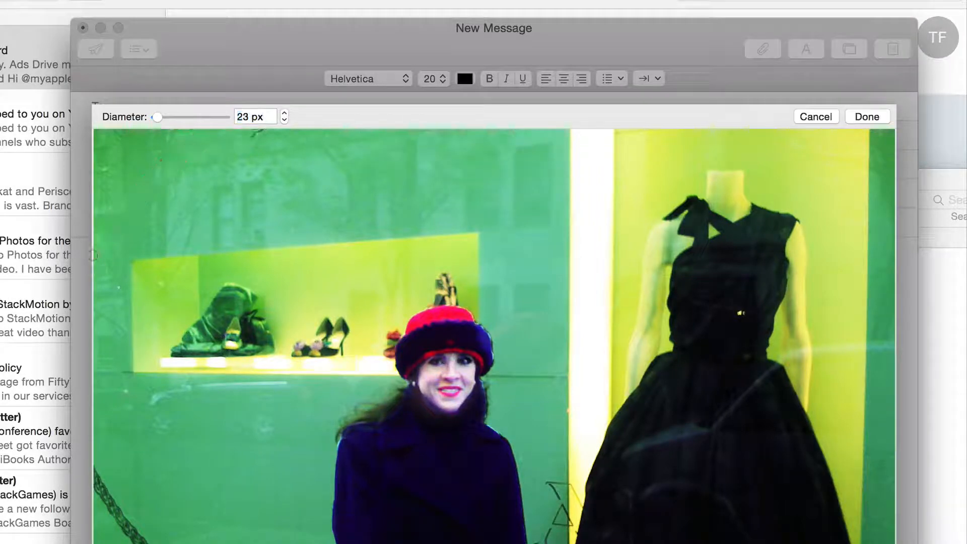